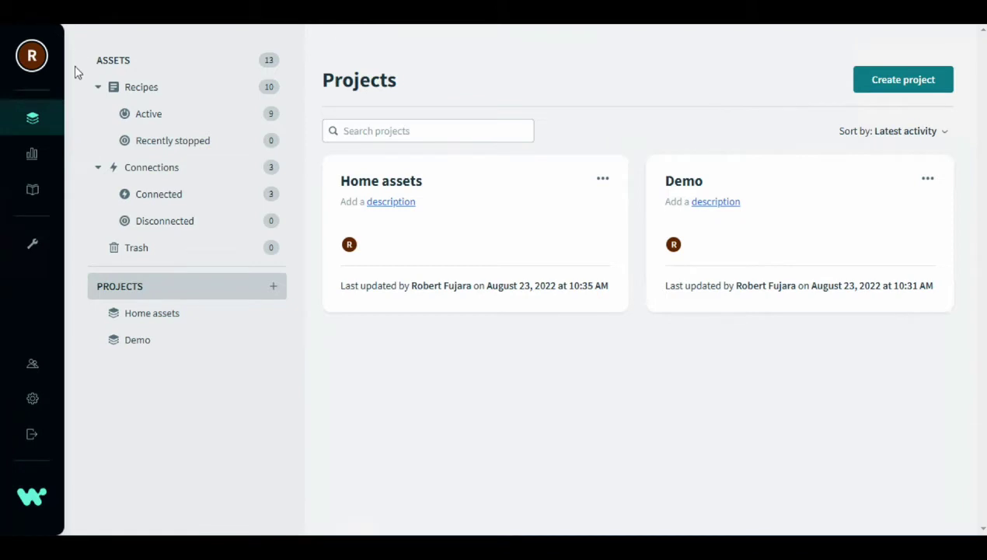
- Browse the Community library's Custom connectors and open the OpenAPI connector's details page
mouse_move(30, 194)
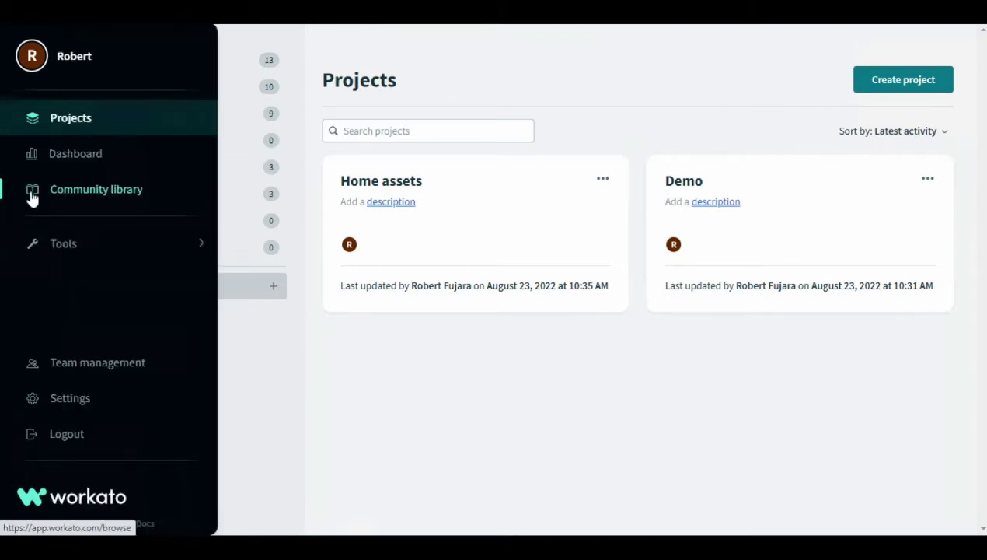
click(93, 194)
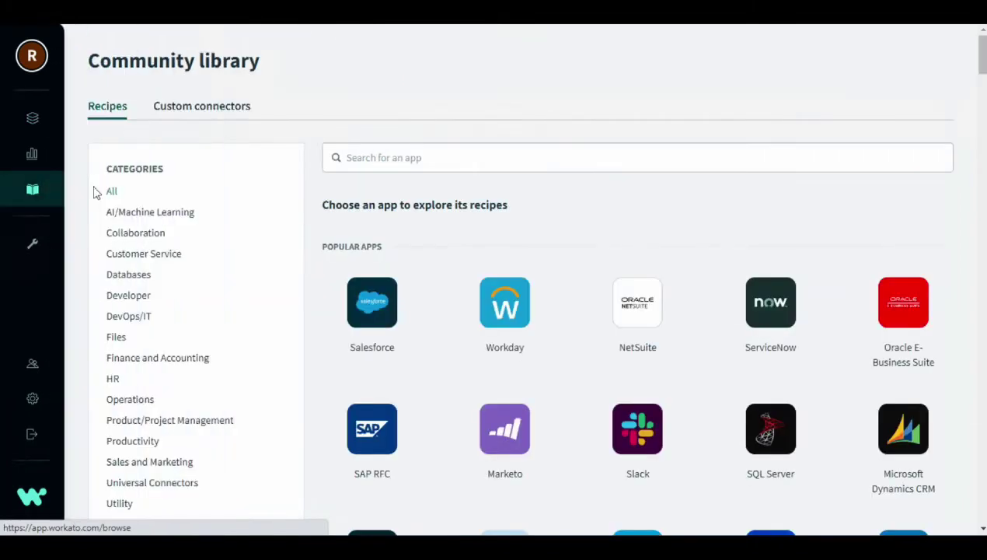
click(204, 109)
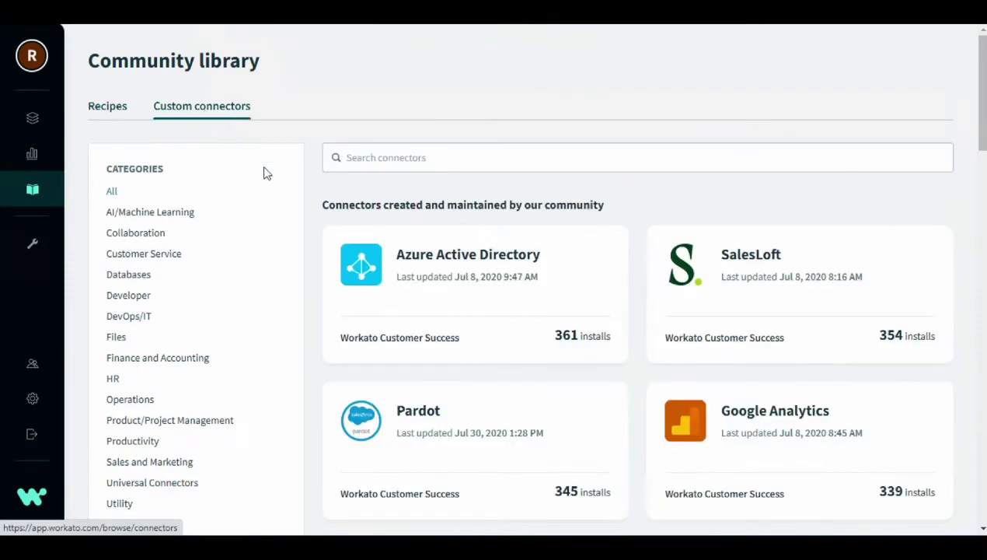
scroll(414, 305, down, 3)
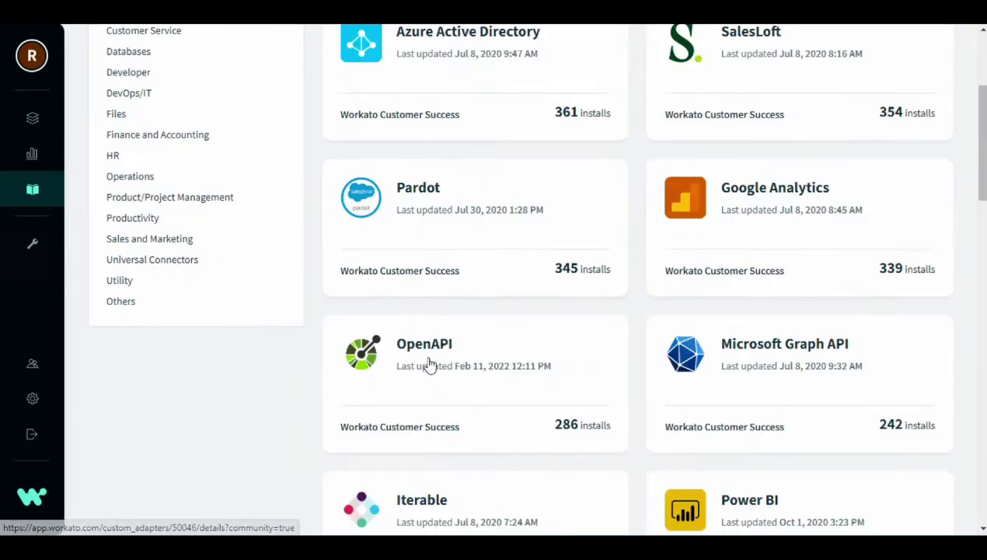
click(405, 375)
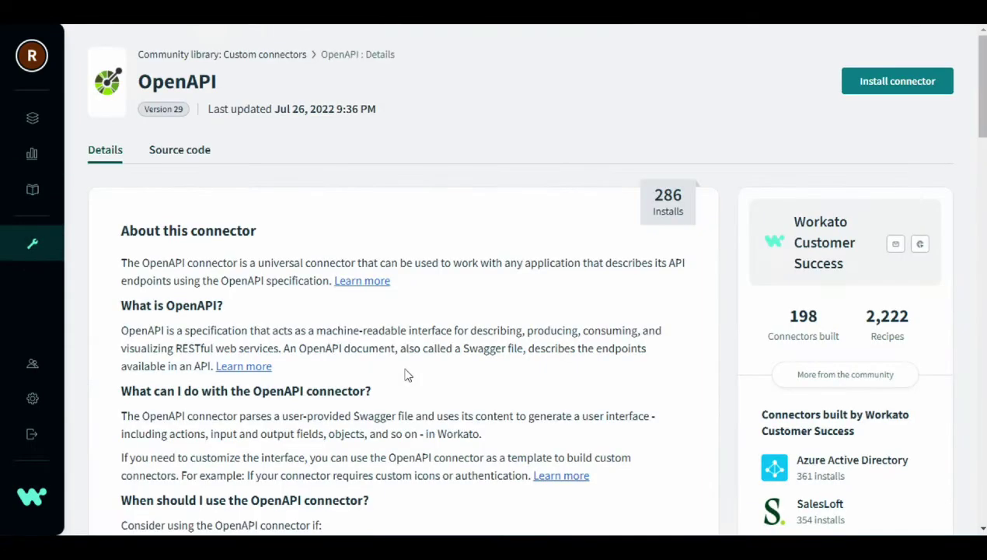
- Install the OpenAPI connector, landing in the OpenAPI Connector Demo recipe editor
click(888, 91)
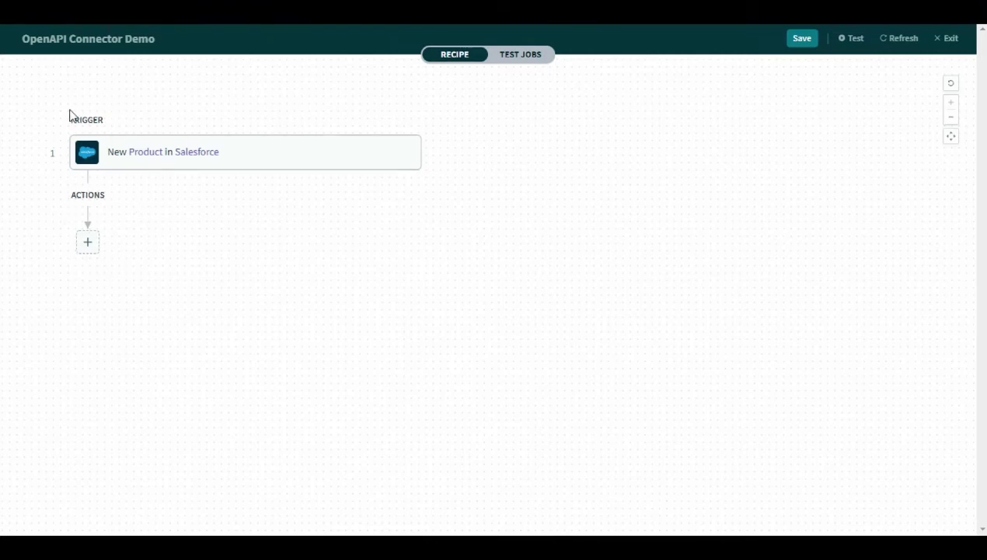
click(285, 163)
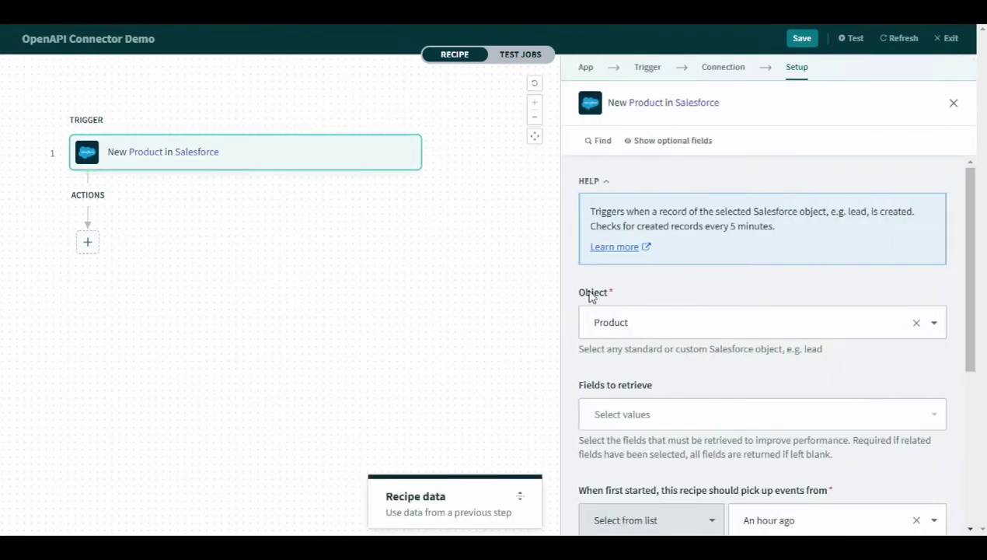
click(446, 296)
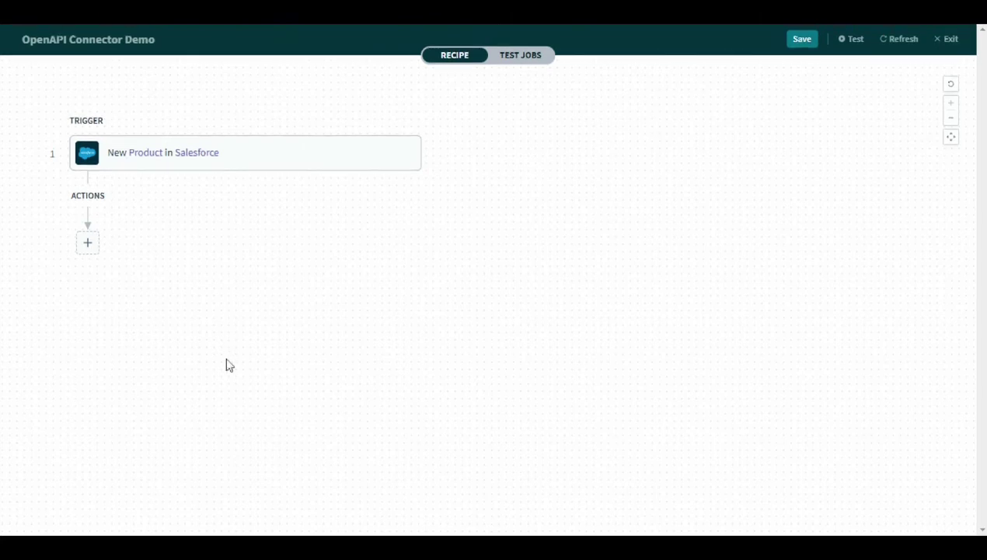
- Add an action step after the Salesforce trigger that uses the OpenAPI app
click(88, 244)
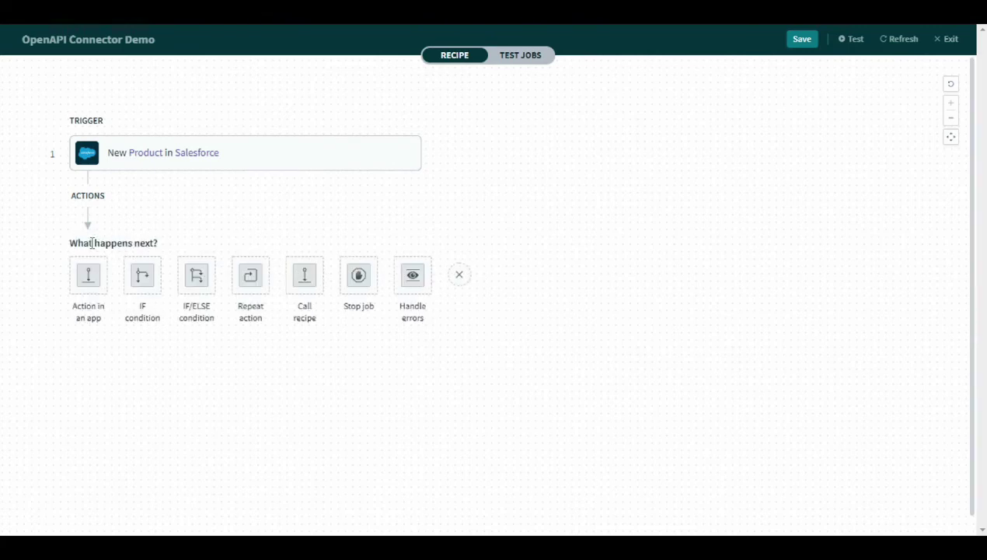
click(89, 287)
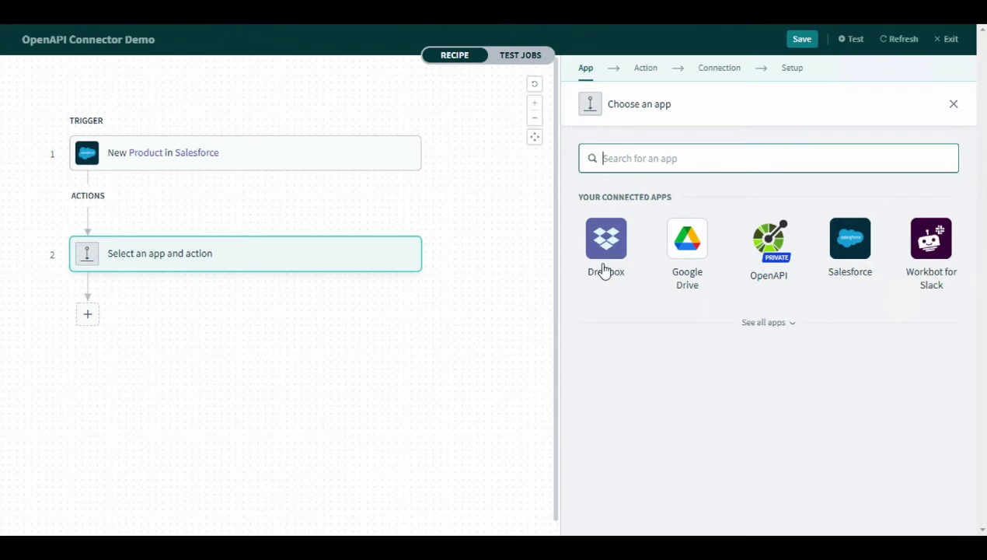
click(769, 249)
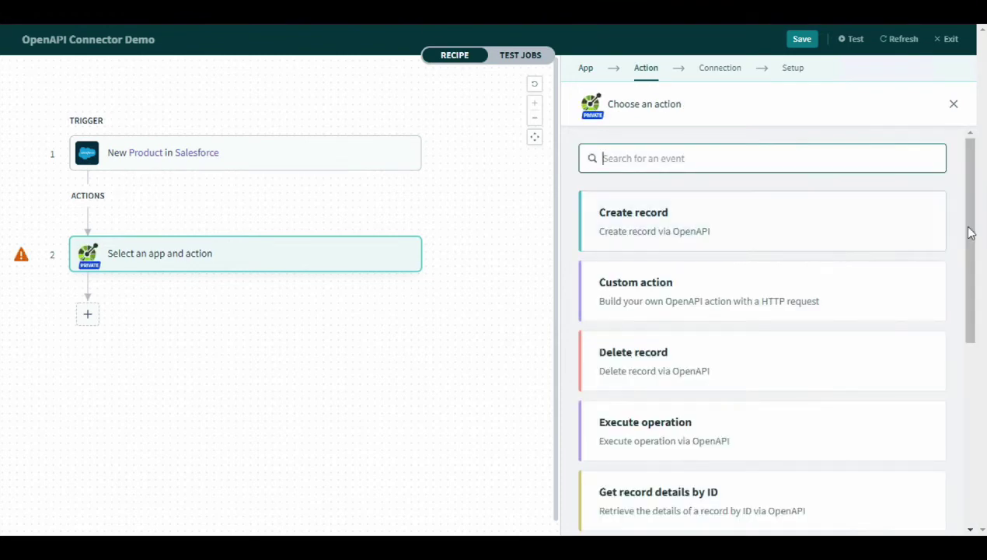
mouse_move(972, 231)
mouse_down()
mouse_move(976, 328)
mouse_move(975, 220)
mouse_up()
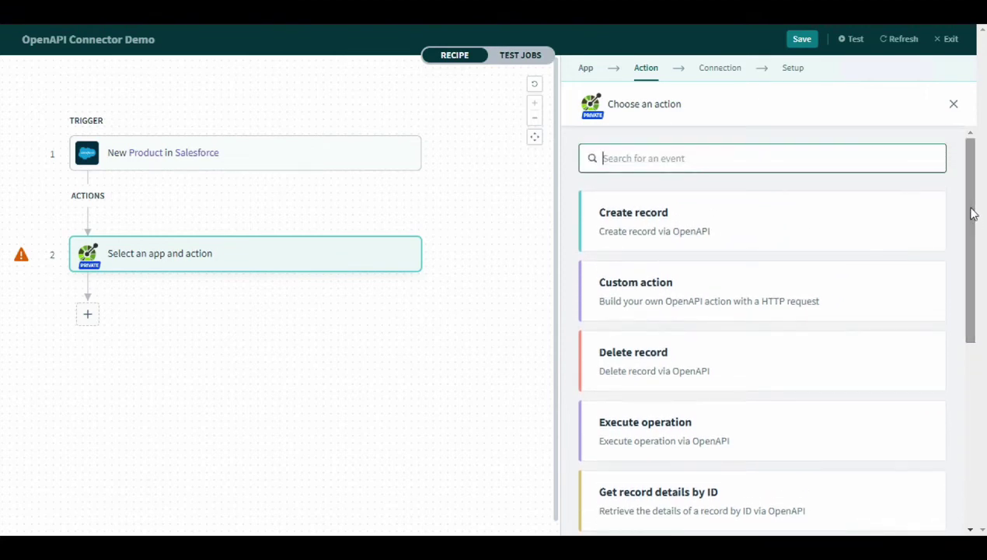
- Choose Create record, name a new connection 'Petstor' and set its document URL to the petstore3 /openapi.json
click(789, 227)
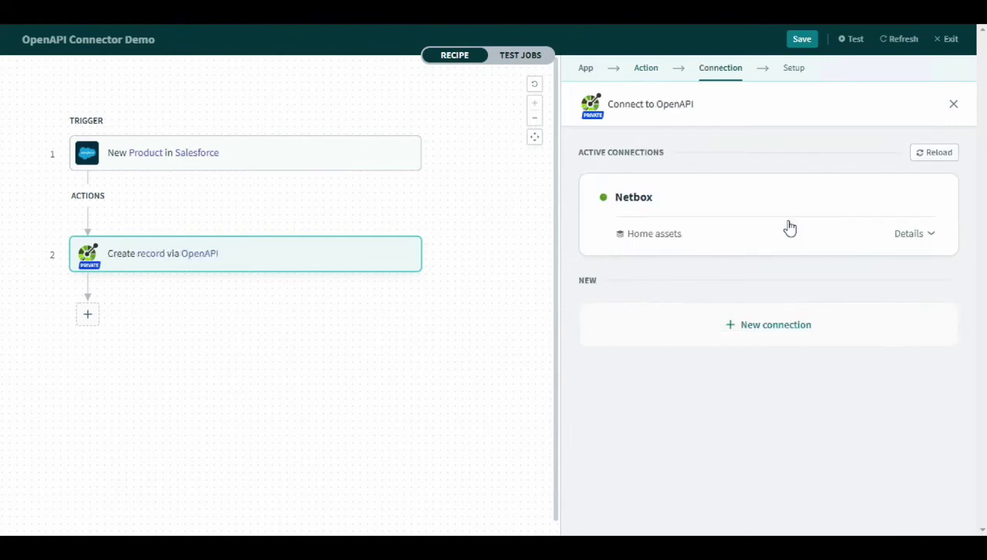
click(770, 327)
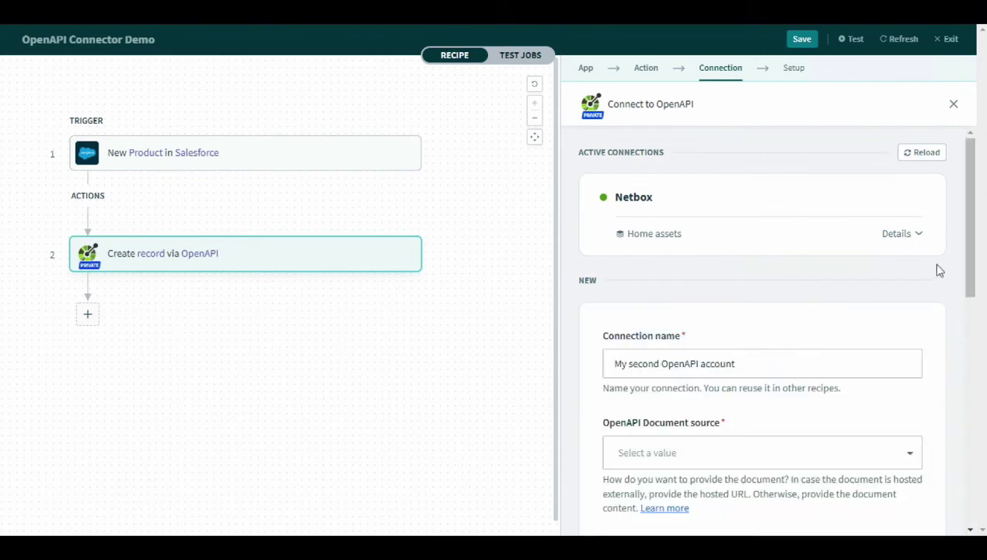
drag(964, 258, 959, 331)
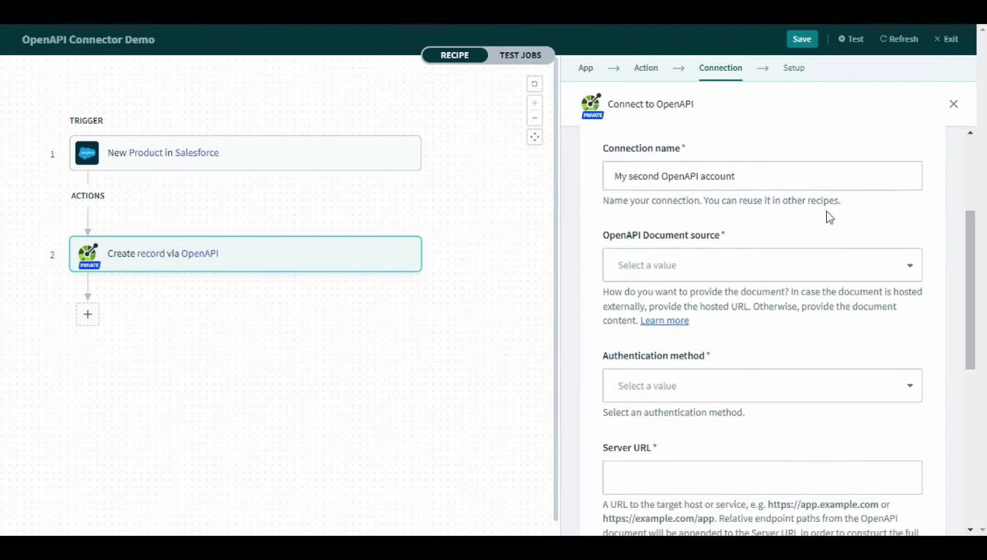
drag(753, 176, 605, 175)
text(P)
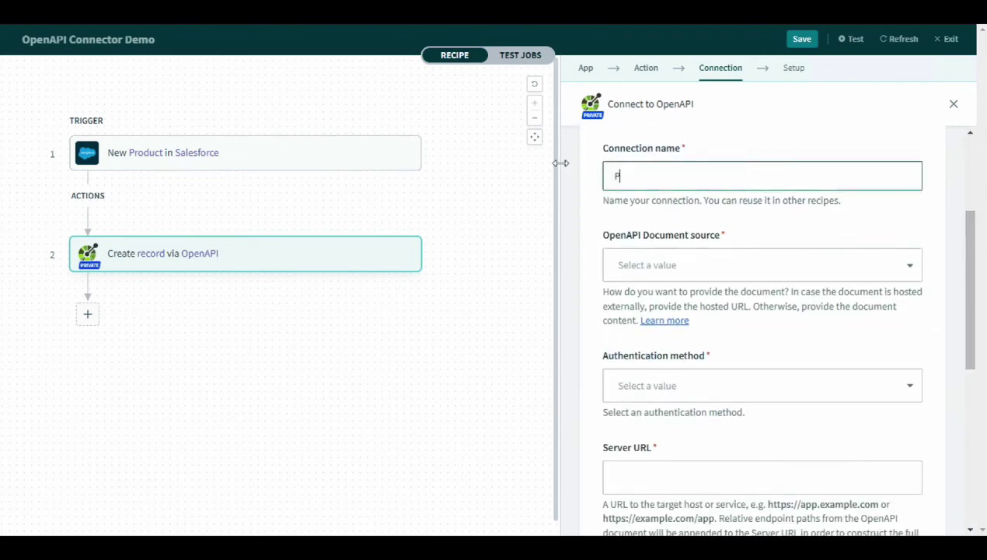
text(etstore)
click(654, 264)
click(655, 302)
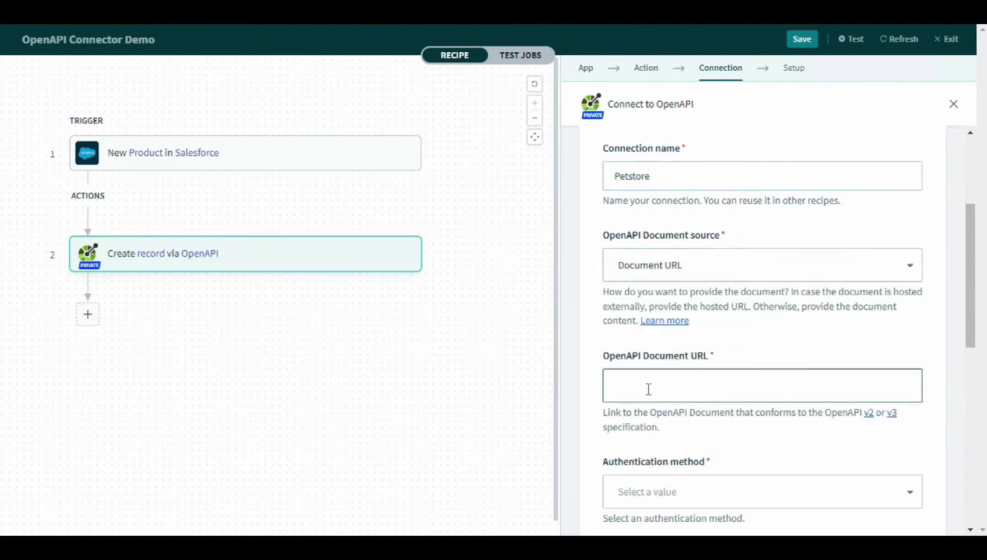
text(https://petstore3.swagger.io/api/v3)
text(/openapi.json)
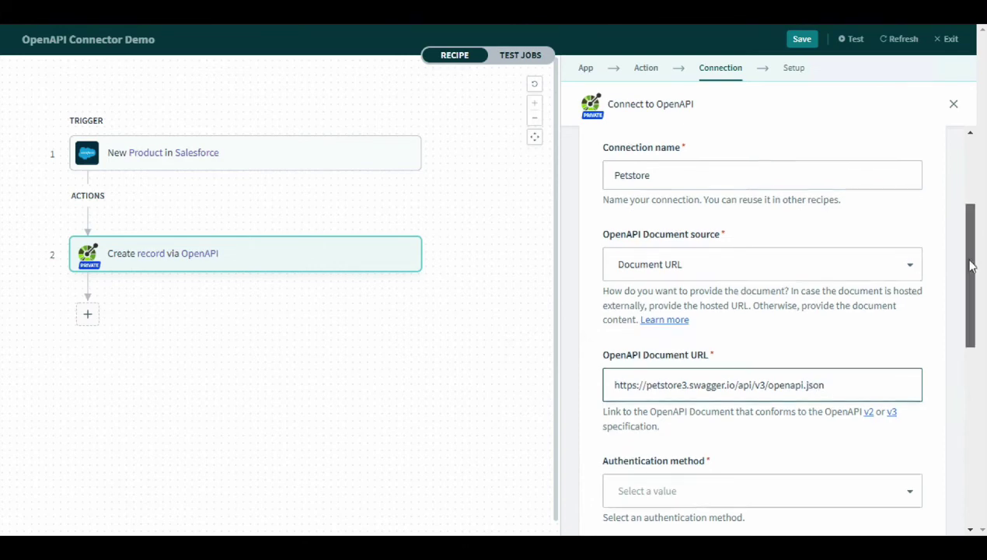
- Use header authentication with an api_key header and paste the Petstore v3 server URL
scroll(964, 354, down, 3)
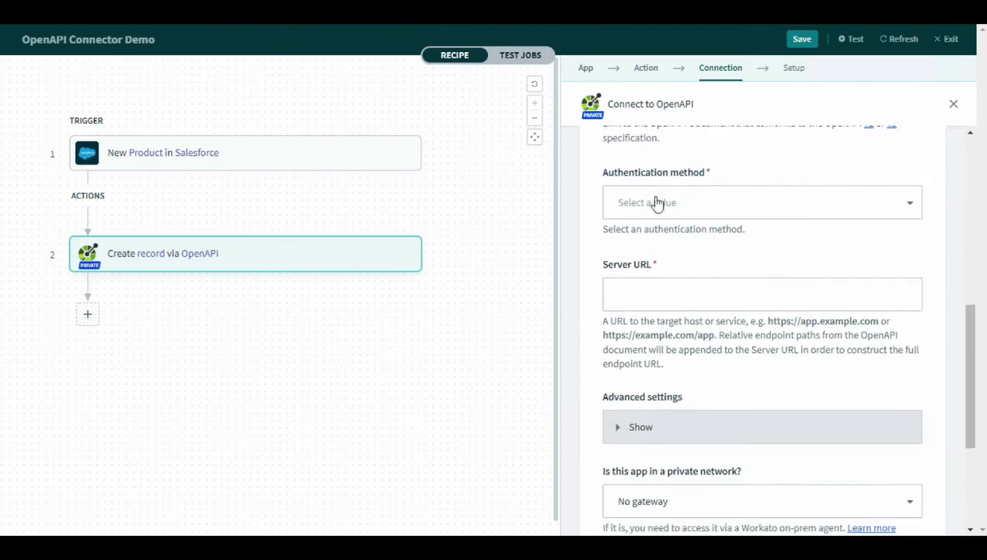
click(658, 200)
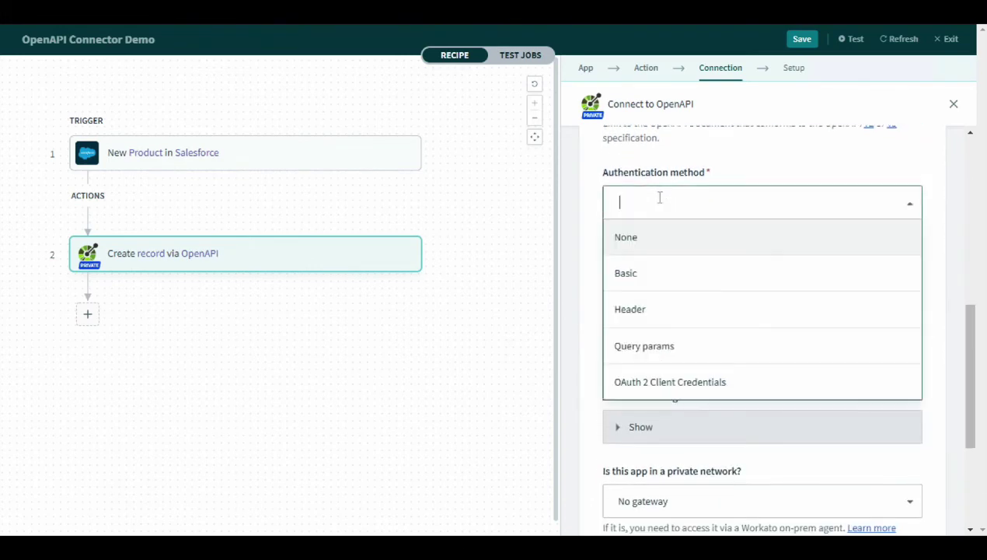
click(639, 315)
click(640, 312)
text(api)
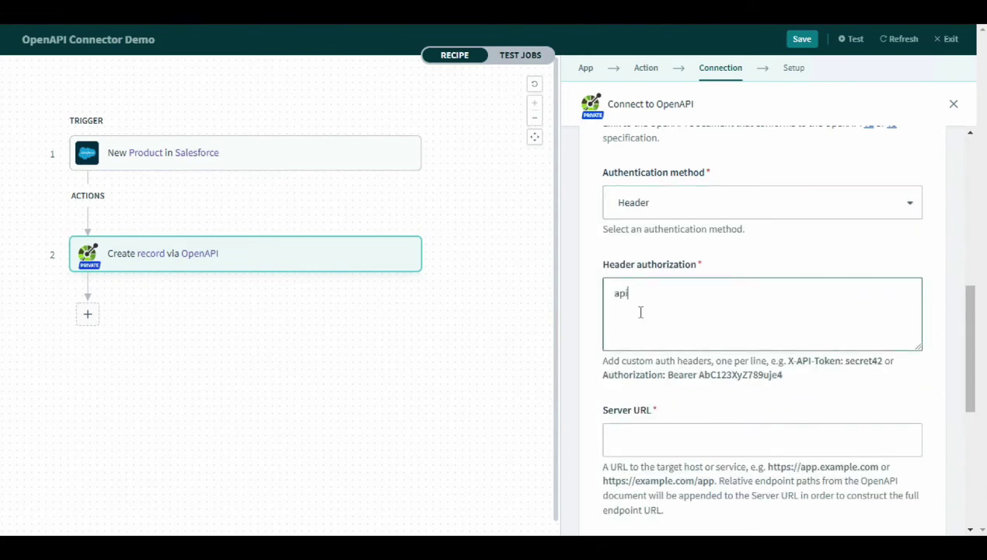
text(_key: special-key)
scroll(957, 370, down, 3)
click(675, 238)
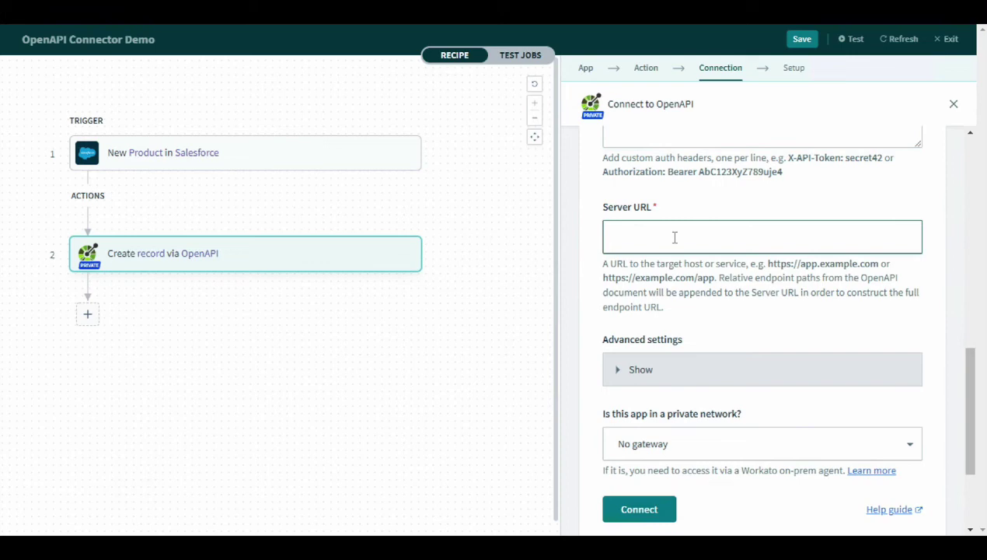
text(https://petstore3.swagger.io/api/v3)
- Set the advanced Object name field to Operation ID and connect to Petstore
click(658, 366)
scroll(964, 280, down, 3)
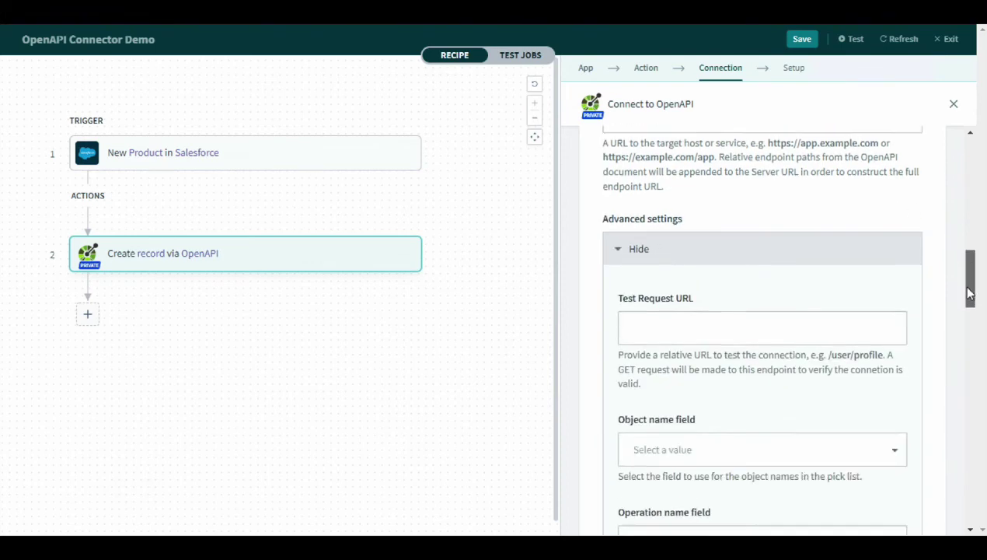
click(708, 356)
click(683, 429)
mouse_move(969, 276)
mouse_down()
mouse_move(975, 381)
mouse_move(961, 467)
mouse_move(964, 275)
mouse_up()
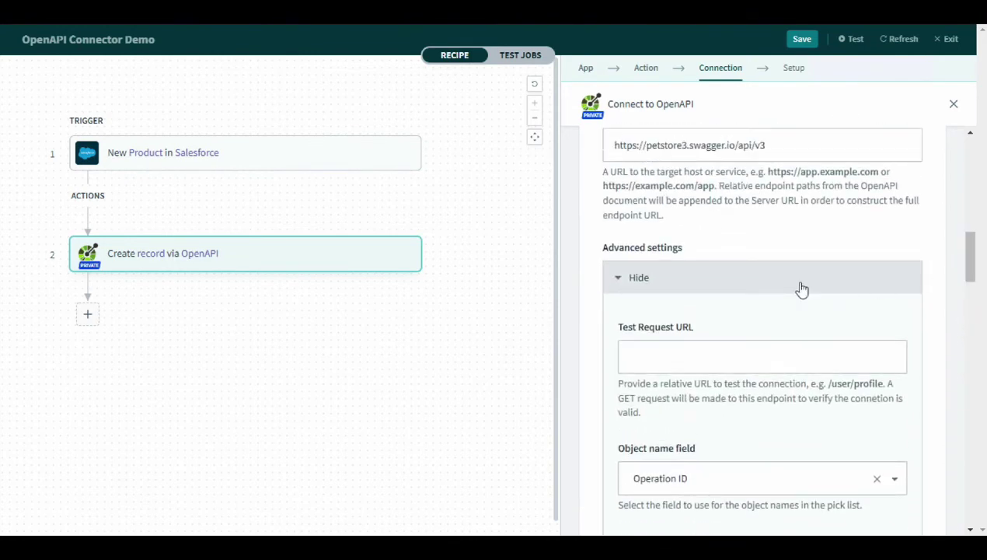
click(766, 281)
click(639, 420)
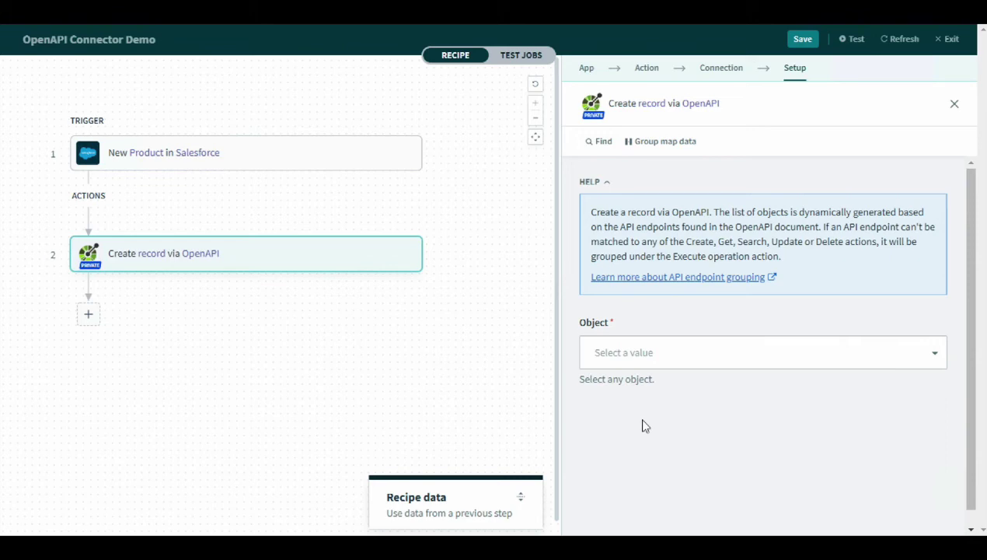
- Select Pet as the Object to create, briefly expanding and collapsing the Recipe data panel
click(667, 354)
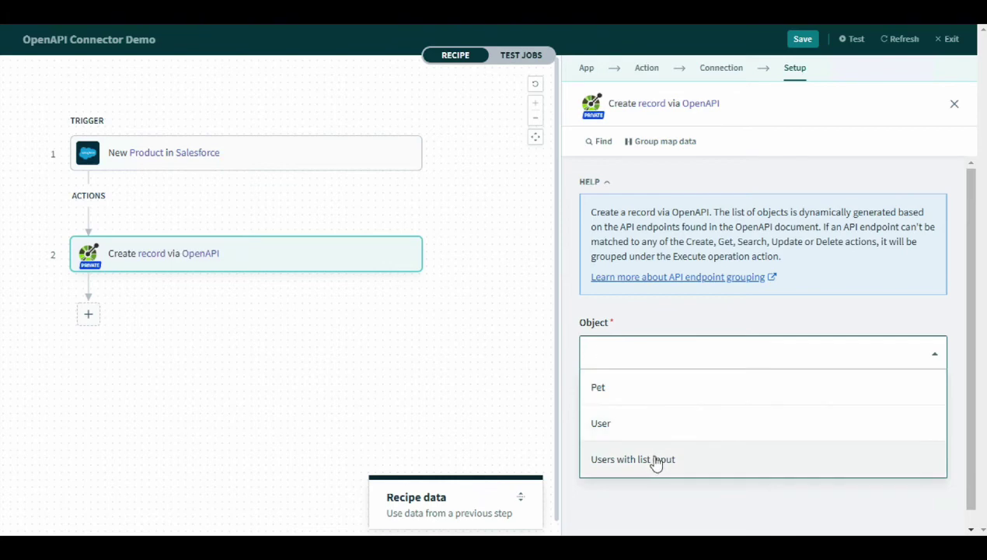
click(656, 397)
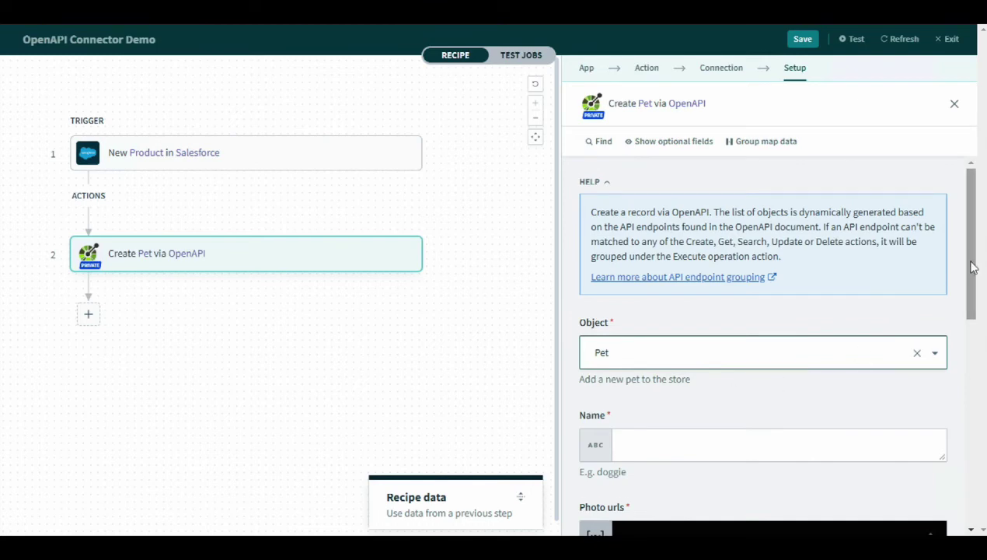
drag(975, 266, 972, 295)
click(453, 513)
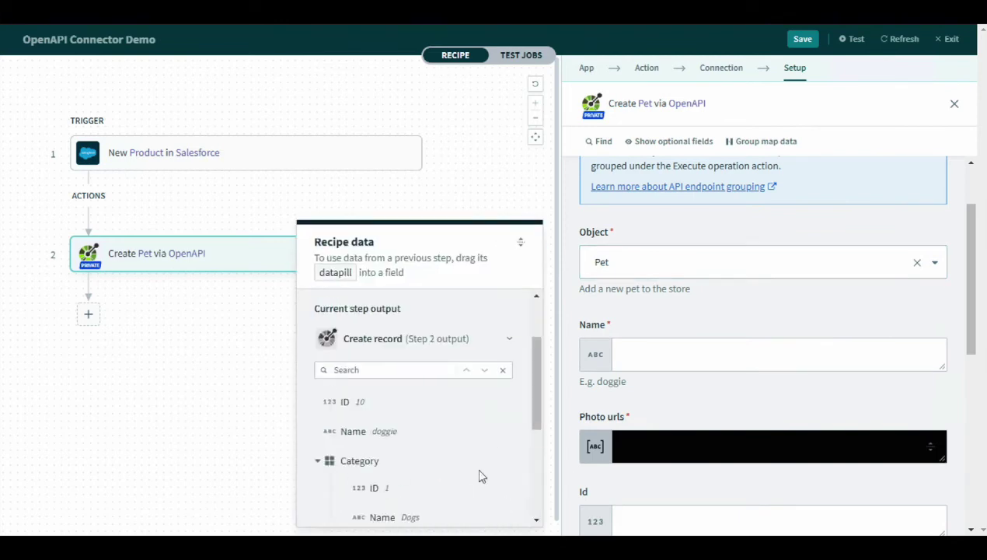
mouse_move(540, 414)
mouse_down()
mouse_move(542, 488)
mouse_move(548, 412)
mouse_up()
click(449, 259)
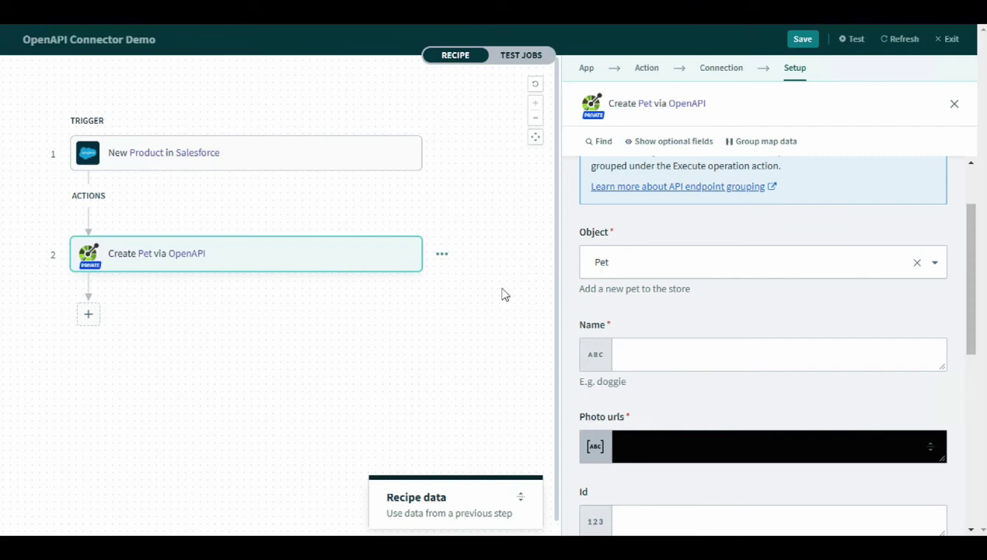
- Map the pet Name to the Salesforce Product Name and set Status to Available
click(636, 358)
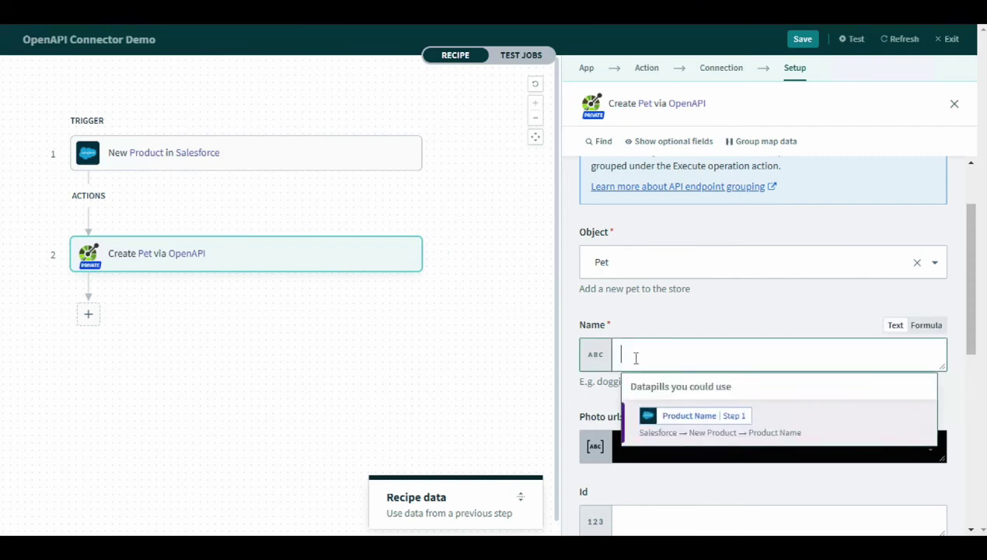
click(669, 420)
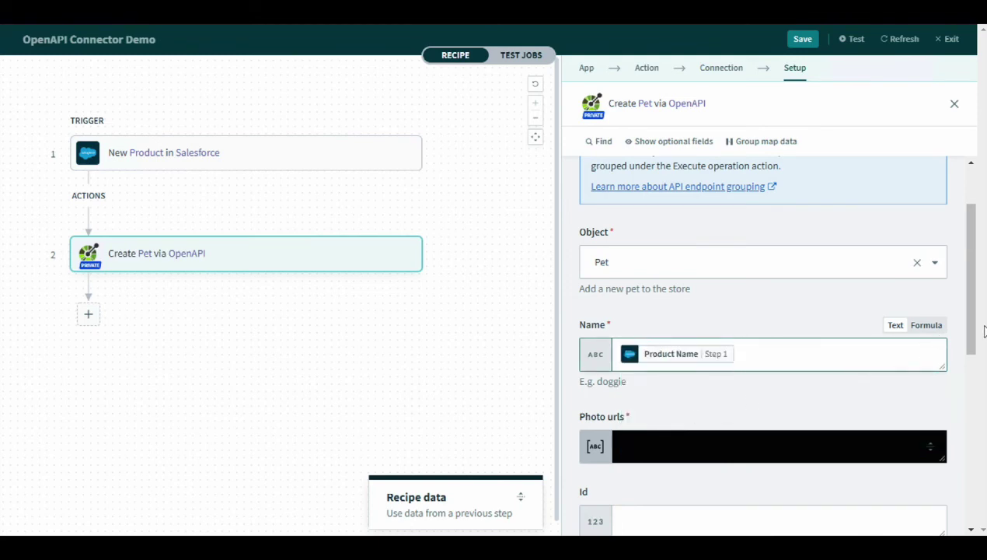
drag(972, 330, 970, 391)
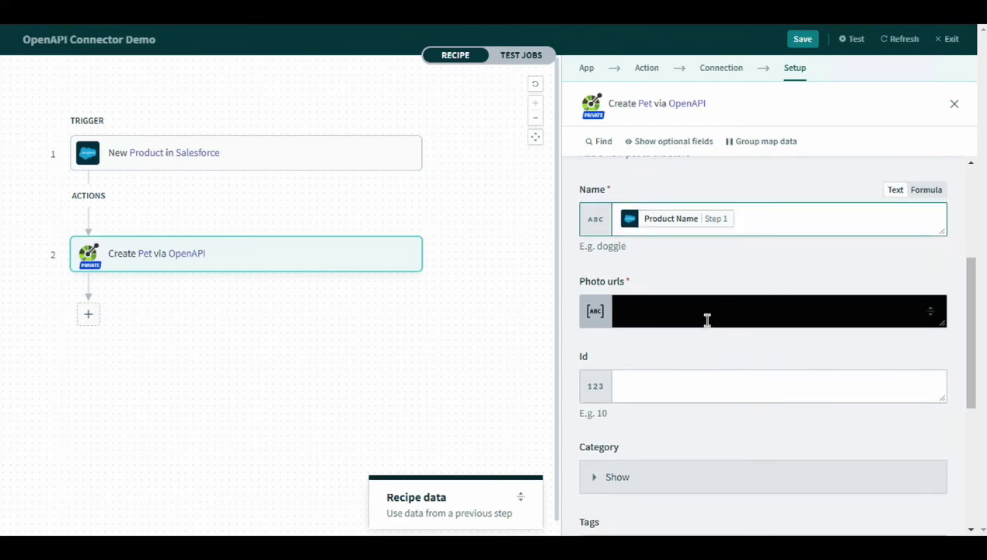
click(791, 477)
scroll(803, 459, down, 5)
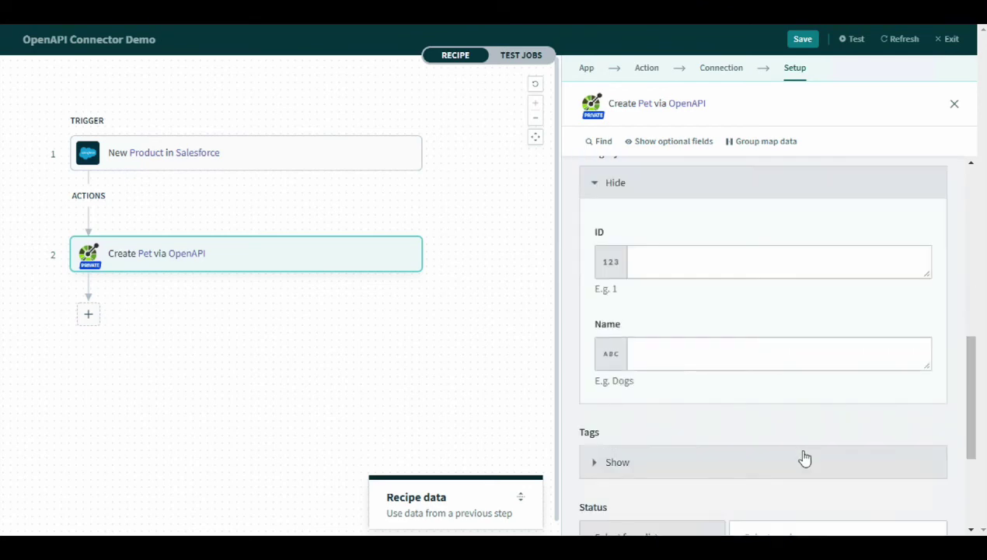
click(791, 398)
click(773, 429)
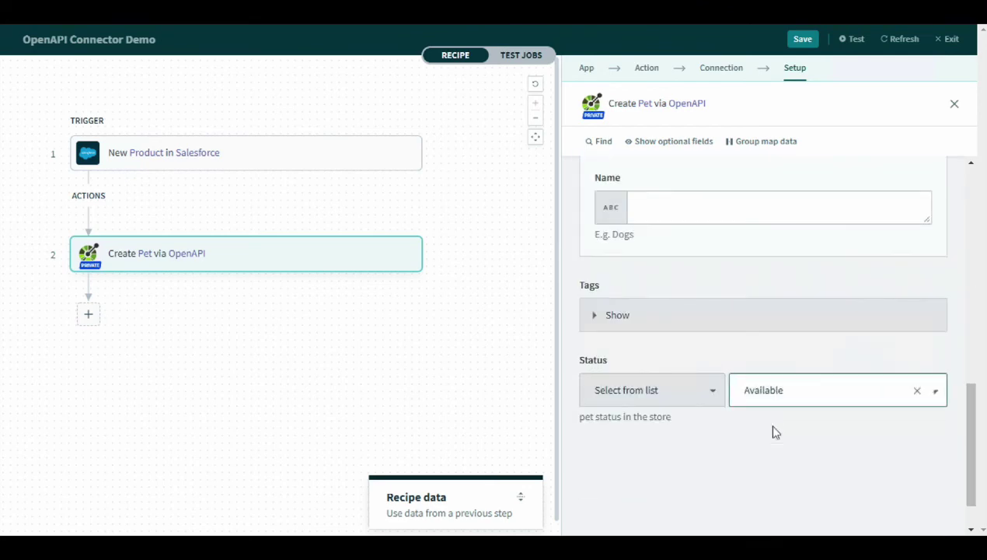
scroll(786, 416, up, 10)
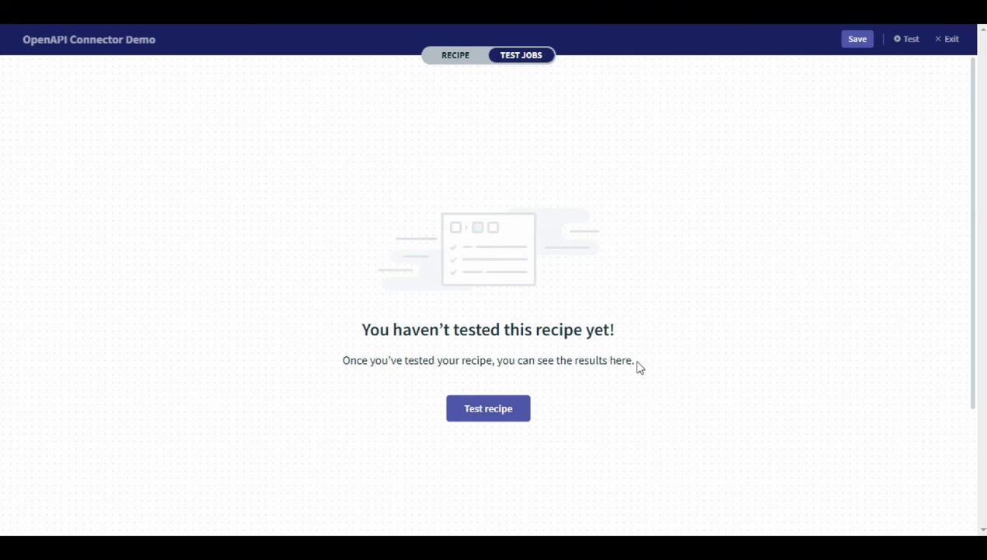
- Run a recipe test and inspect the Salesforce trigger's output for the new product Bruce
click(491, 412)
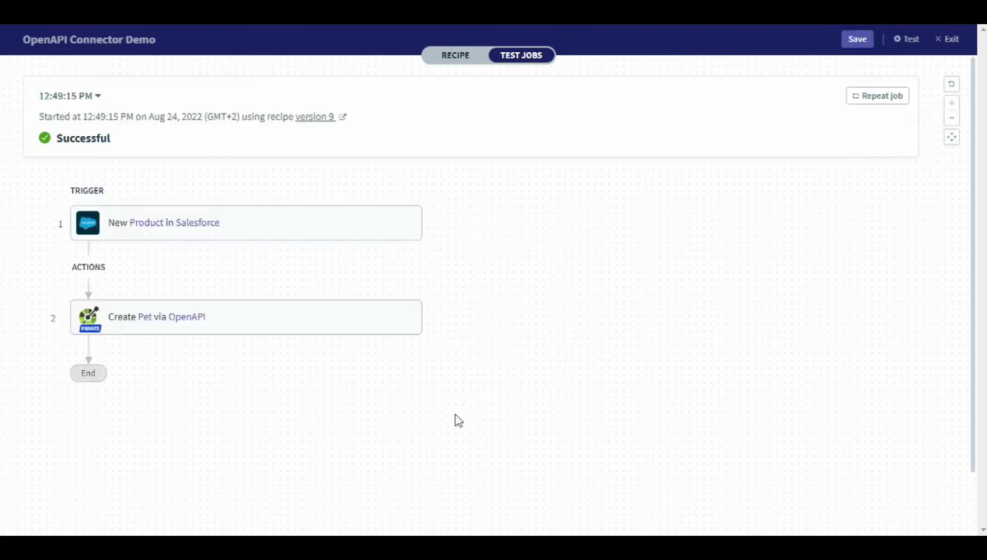
click(350, 228)
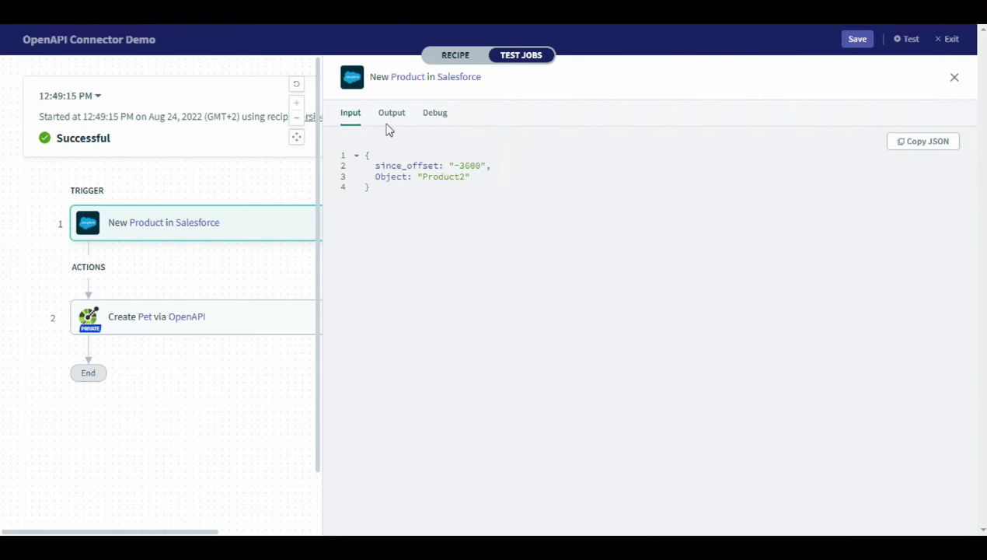
click(392, 113)
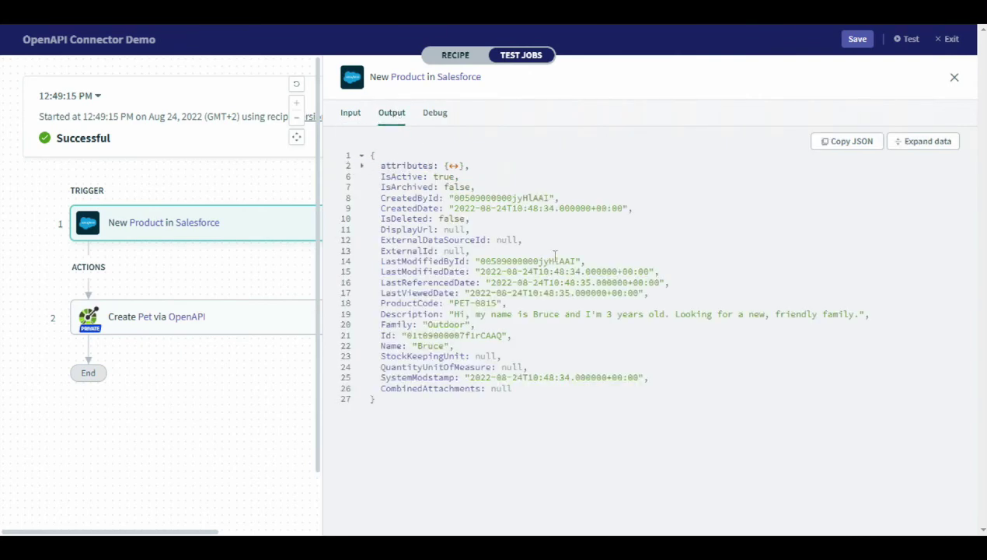
double_click(539, 316)
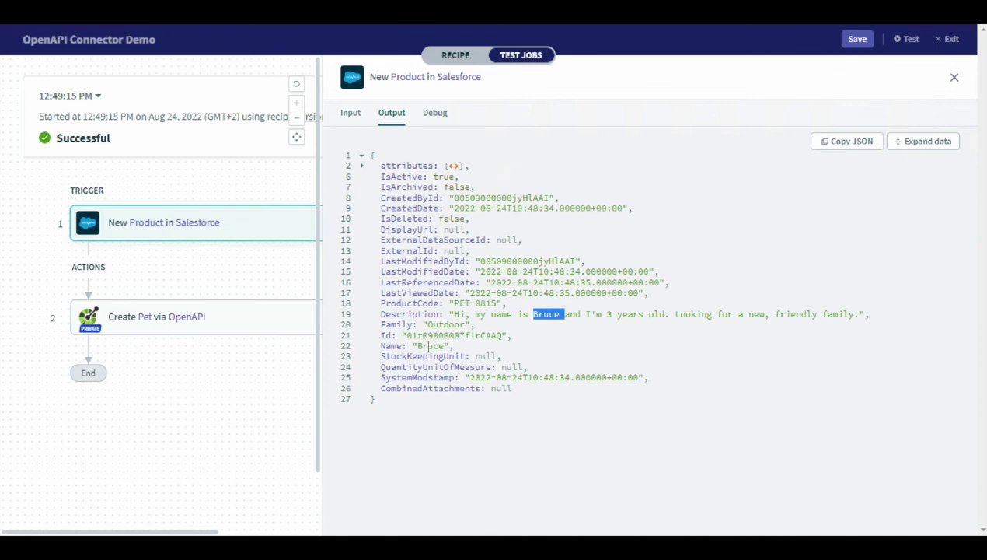
click(252, 420)
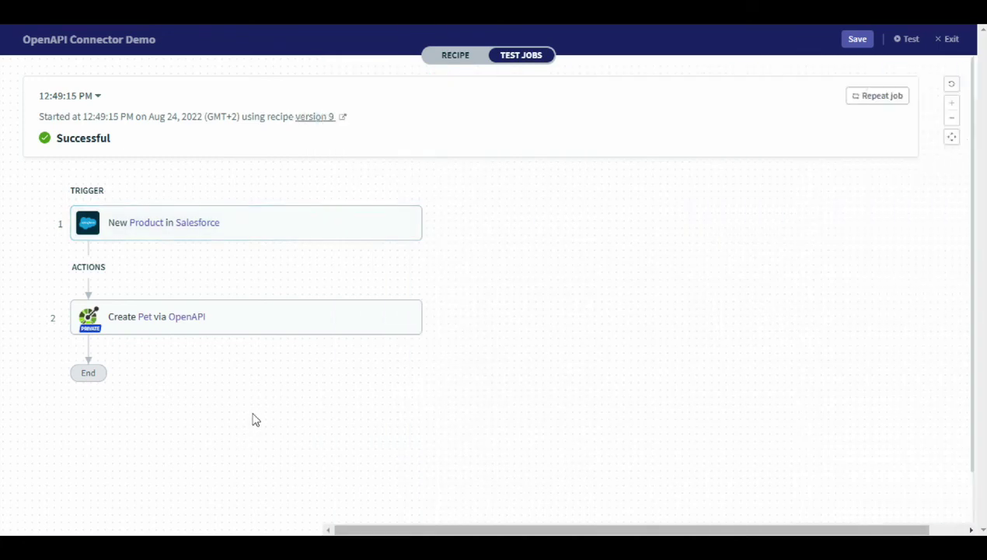
- Open the Create Pet step's POST trace and review its headers, payload and Petstore response
click(320, 330)
click(392, 113)
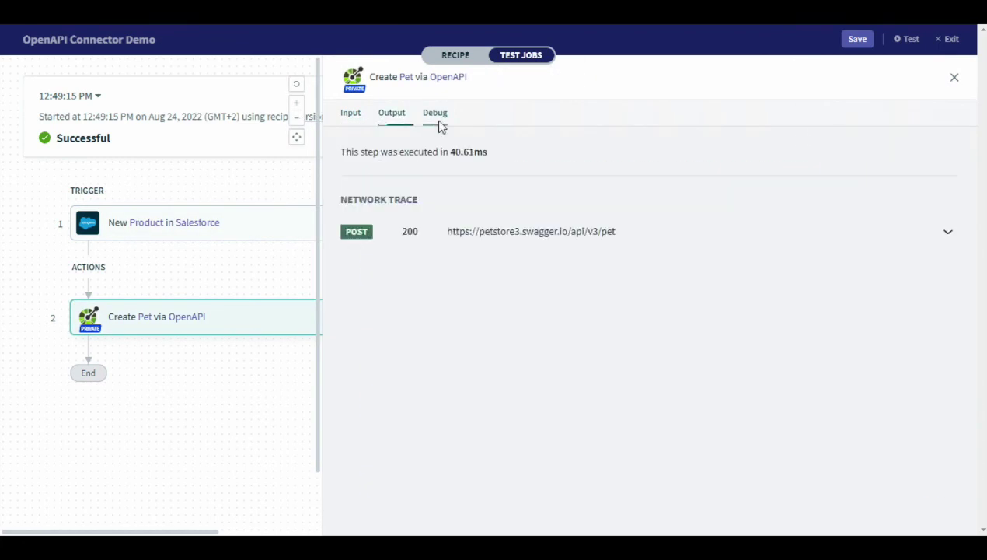
click(490, 234)
scroll(517, 221, down, 3)
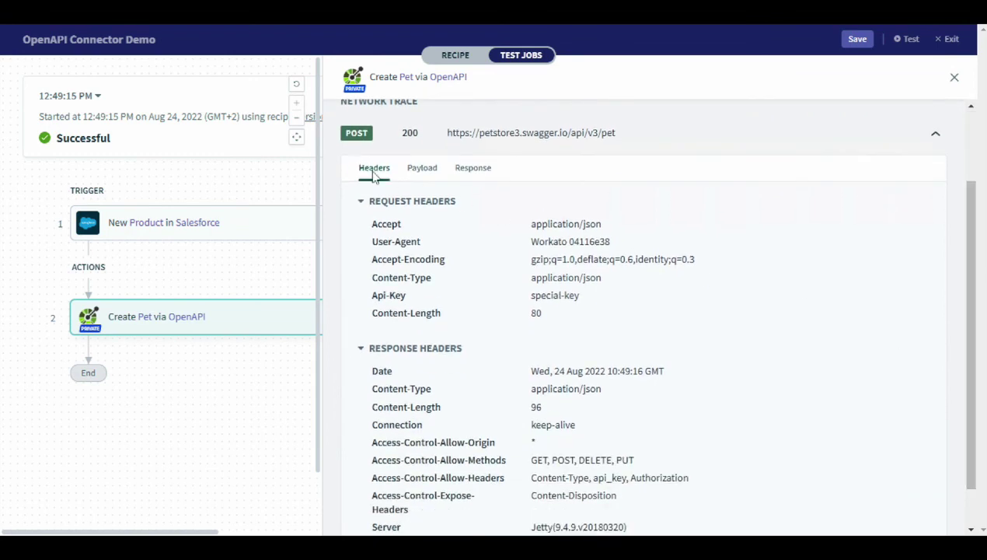
drag(386, 224, 548, 319)
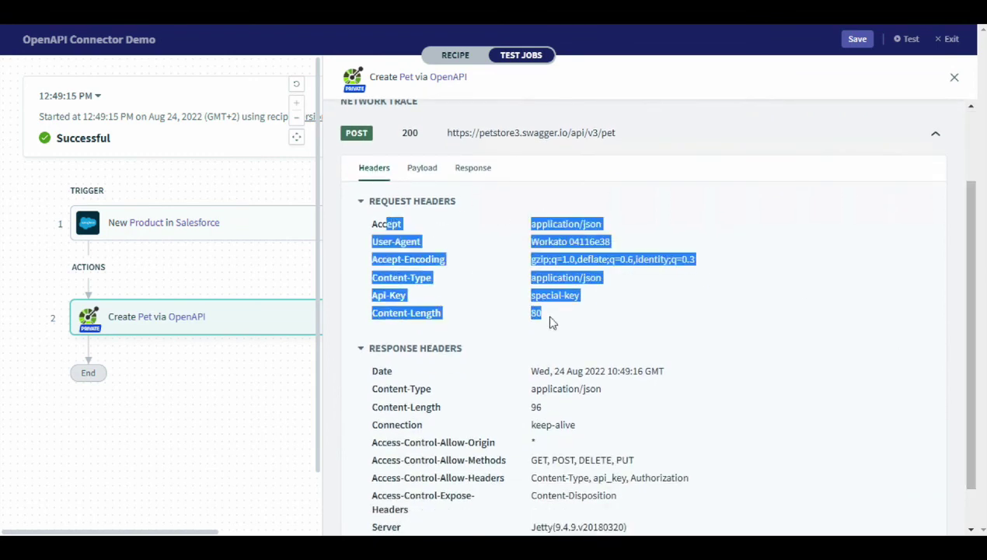
click(630, 402)
click(425, 169)
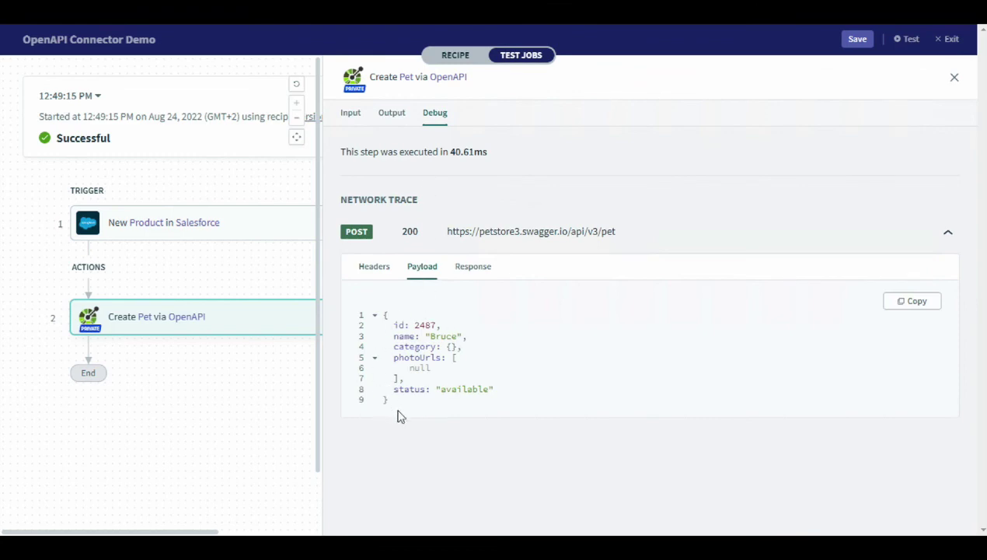
click(475, 269)
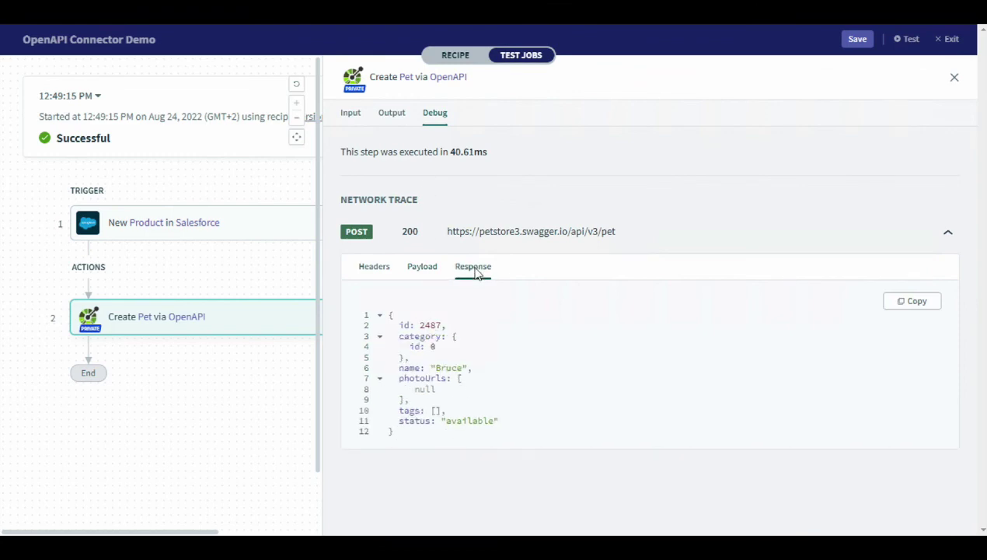